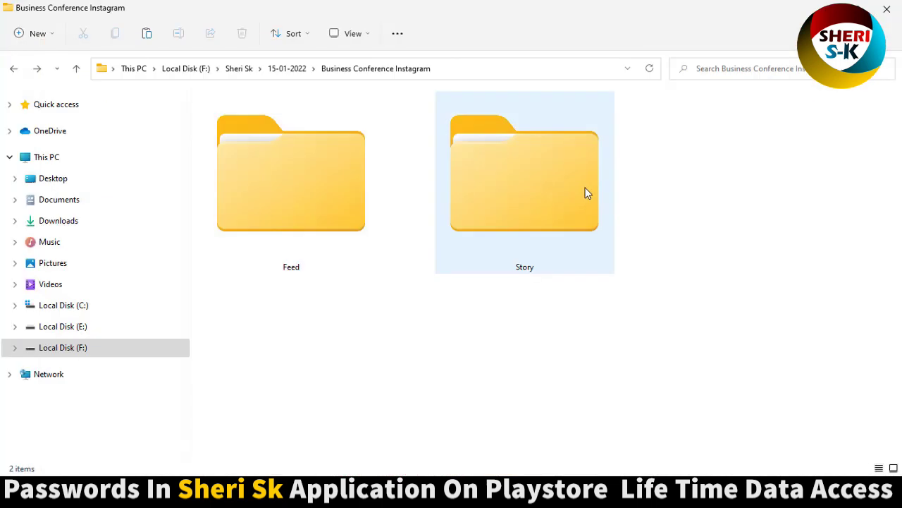
# Open the file Business Conference Instagram Story 01 from the Story folder in Photoshop.
pyautogui.doubleClick(530, 180)
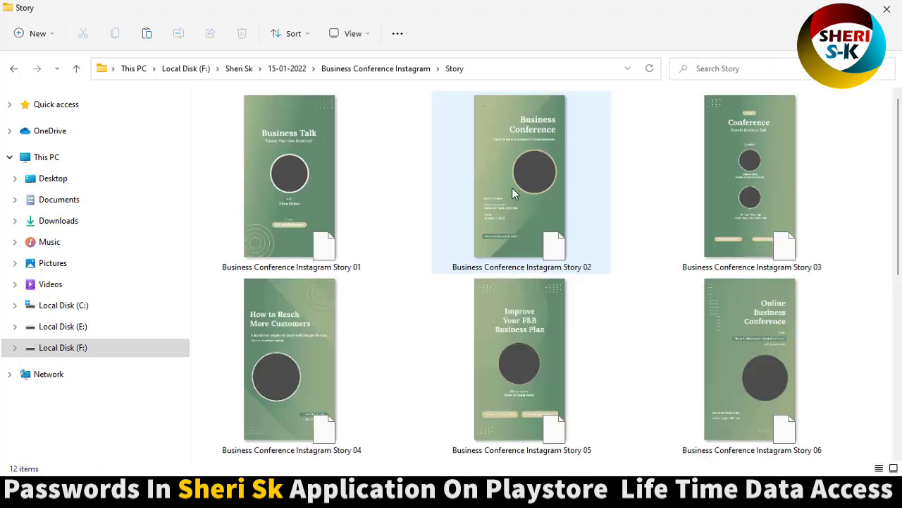
pyautogui.click(308, 182)
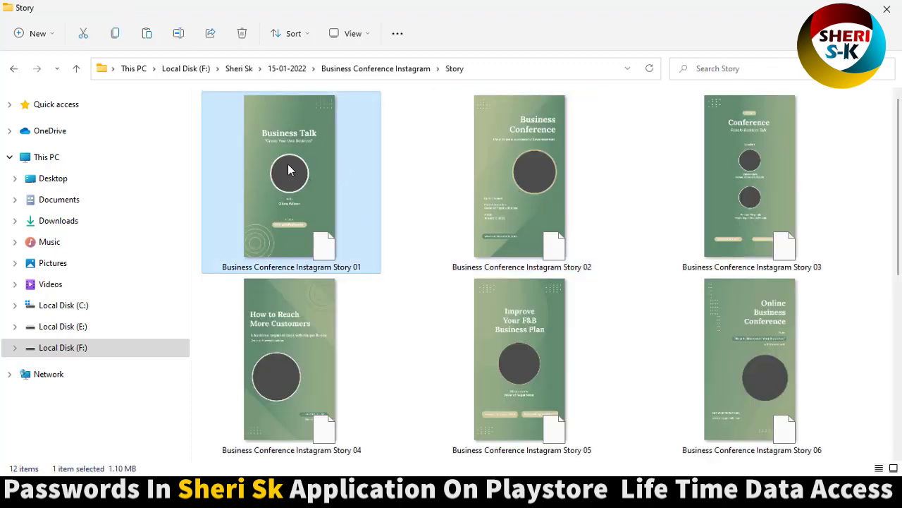
pyautogui.doubleClick(287, 169)
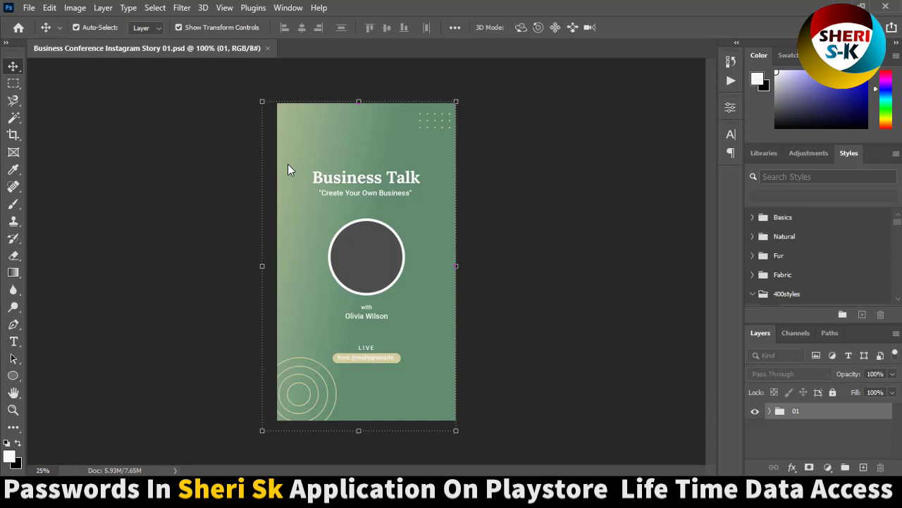
# Expand group 01 and toggle the visibility of its groups and the BG layer to examine what each contains.
pyautogui.click(771, 413)
pyautogui.click(755, 427)
pyautogui.click(755, 428)
pyautogui.click(755, 444)
pyautogui.click(755, 444)
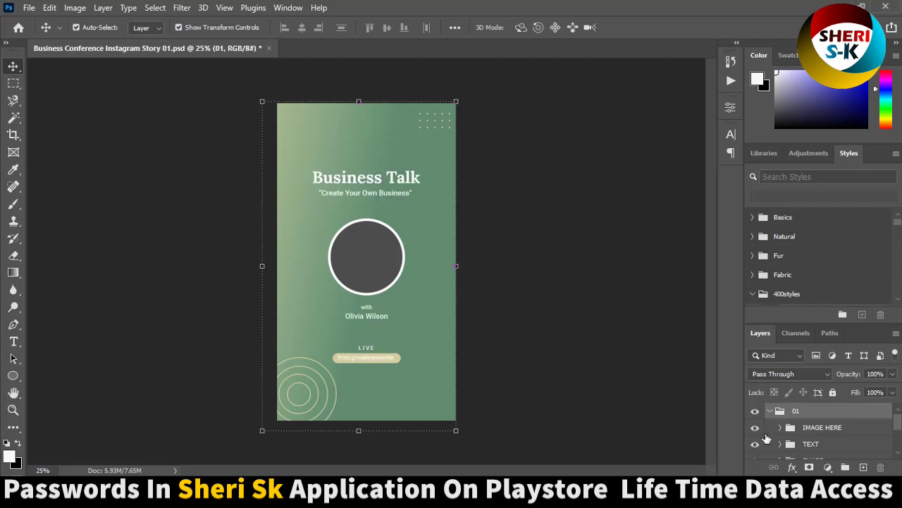
pyautogui.scroll(-1, 767, 438)
pyautogui.click(756, 444)
pyautogui.click(756, 444)
pyautogui.click(756, 444)
pyautogui.click(755, 444)
pyautogui.scroll(-2, 758, 444)
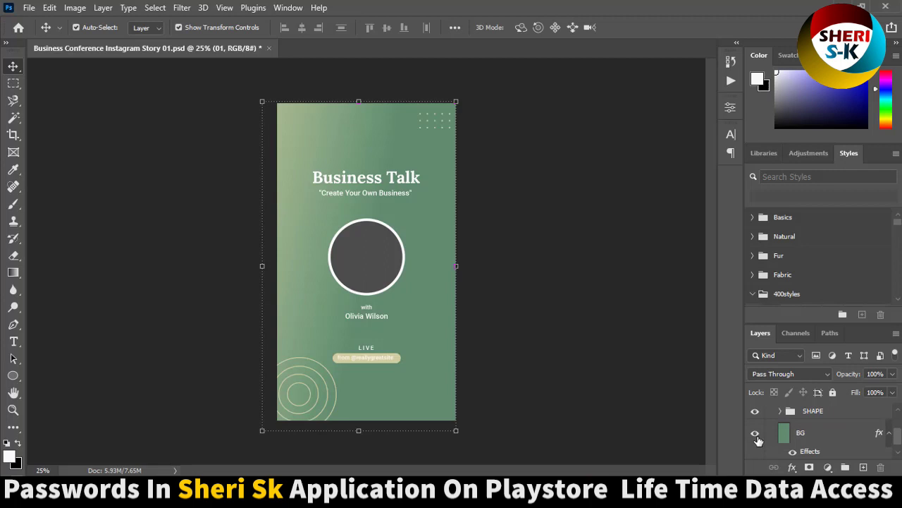
pyautogui.click(756, 437)
pyautogui.click(756, 437)
# Open the BG layer's Gradient Overlay settings and bring up the Gradient Editor for its gradient.
pyautogui.click(784, 433)
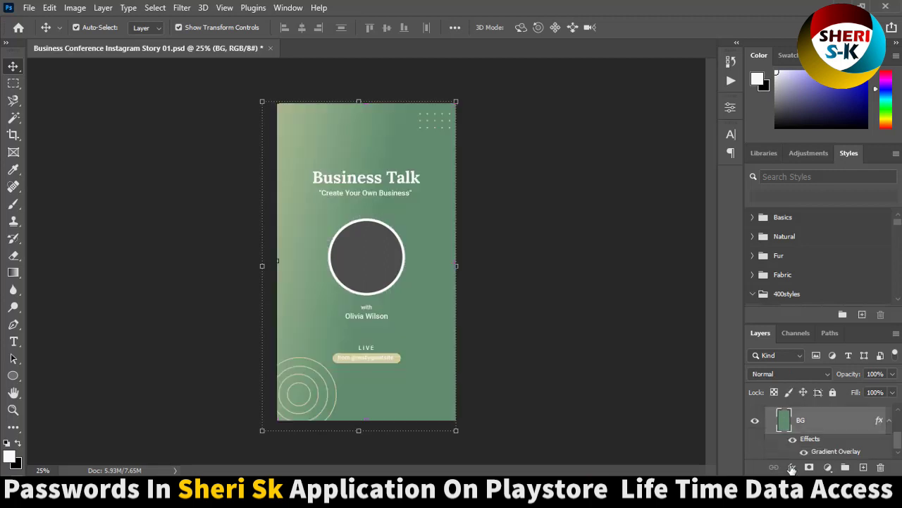
pyautogui.click(793, 467)
pyautogui.click(808, 425)
pyautogui.moveTo(615, 150); pyautogui.dragTo(718, 145)
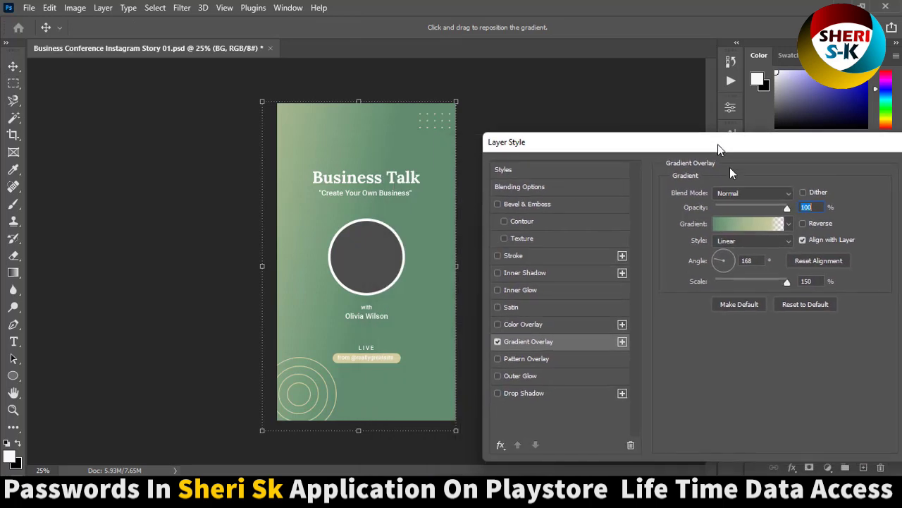
pyautogui.click(788, 224)
pyautogui.scroll(-3, 718, 290)
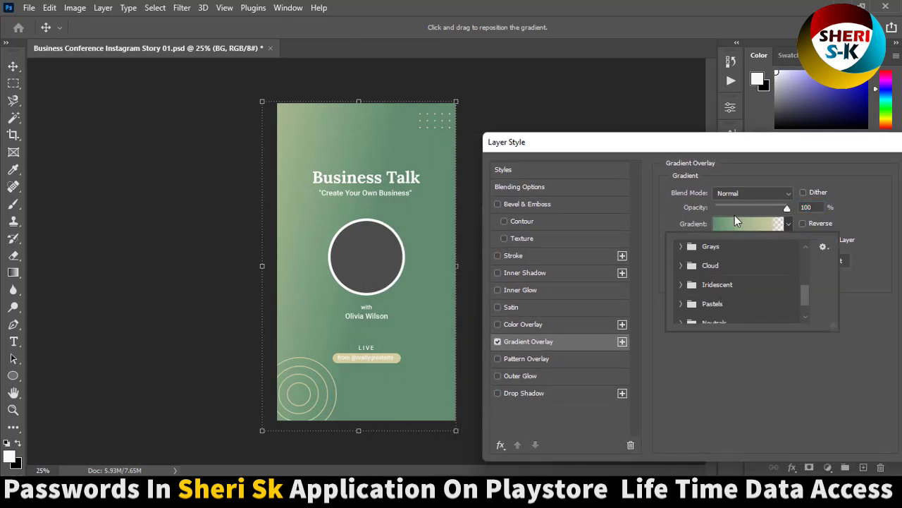
pyautogui.click(733, 222)
pyautogui.scroll(-1, 698, 201)
pyautogui.scroll(-2, 694, 203)
# Try several 300Gradient-by-Leo-Simon presets on the background, including Sand to Blue, eXpresso and Moon Purple.
pyautogui.click(642, 218)
pyautogui.scroll(-1, 649, 215)
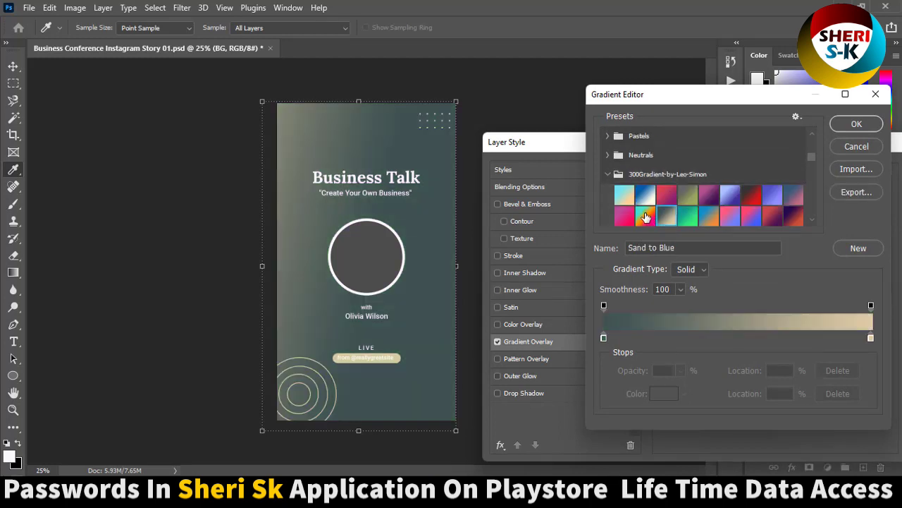
pyautogui.click(644, 218)
pyautogui.click(710, 196)
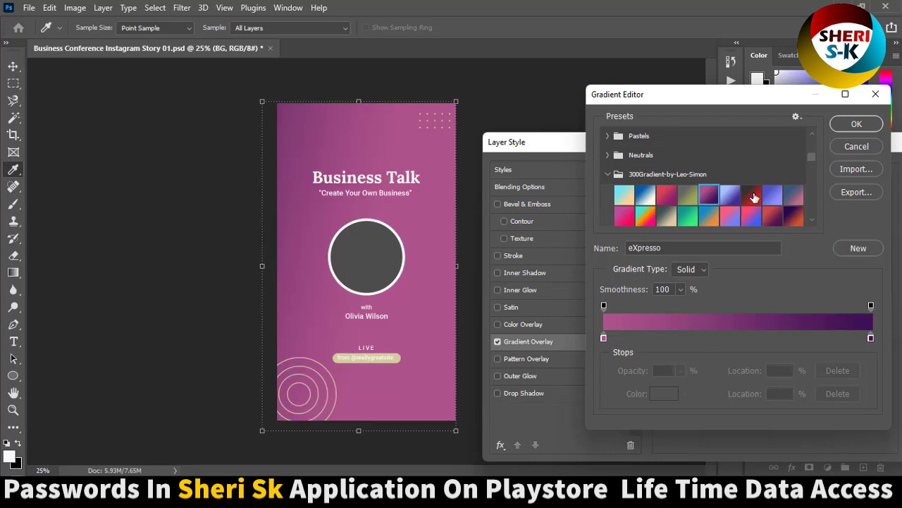
pyautogui.click(753, 197)
pyautogui.click(788, 198)
pyautogui.click(793, 216)
pyautogui.click(771, 216)
pyautogui.click(774, 197)
# Apply the dark red Clot gradient preset to the BG layer's Gradient Overlay and accept the layer style.
pyautogui.scroll(-1, 752, 211)
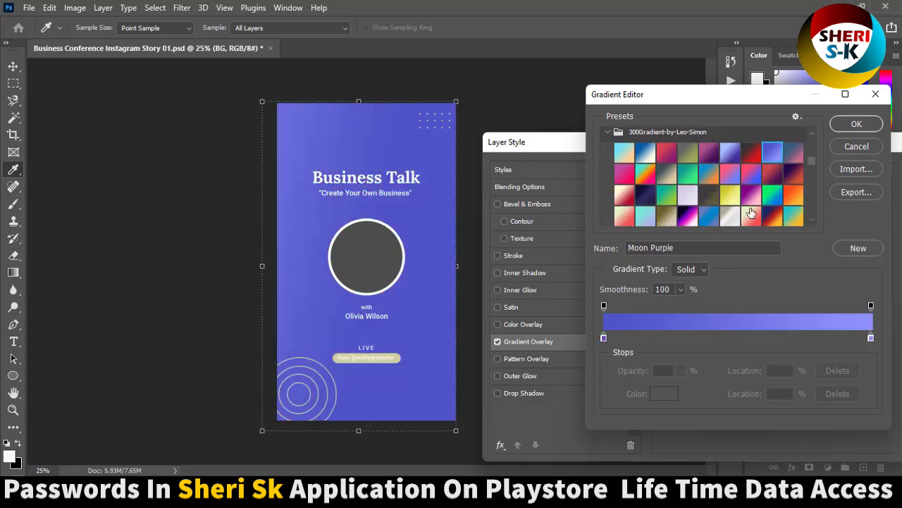
pyautogui.scroll(-2, 752, 211)
pyautogui.click(752, 200)
pyautogui.click(729, 199)
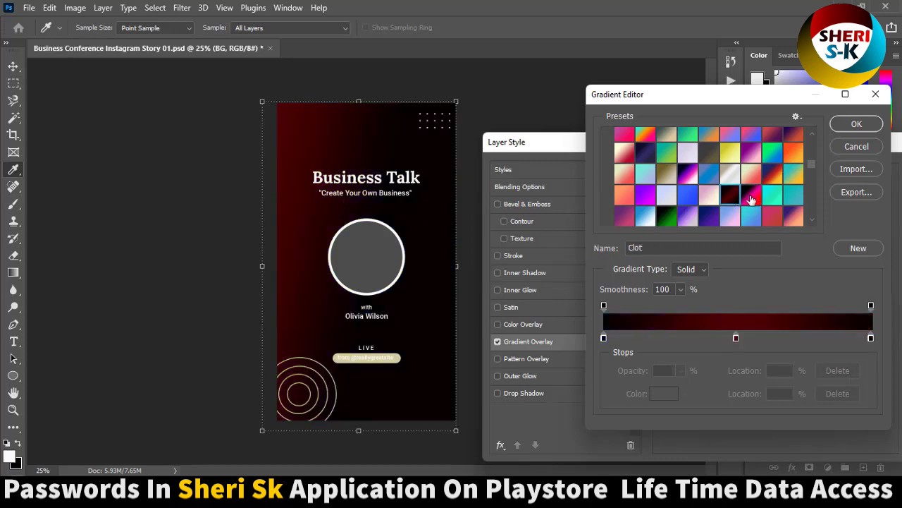
pyautogui.click(855, 124)
pyautogui.moveTo(798, 147); pyautogui.dragTo(557, 148)
pyautogui.click(703, 172)
# Expand the IMAGE HERE group and open the contents of its IMAGE HERE smart object for editing.
pyautogui.scroll(3, 803, 432)
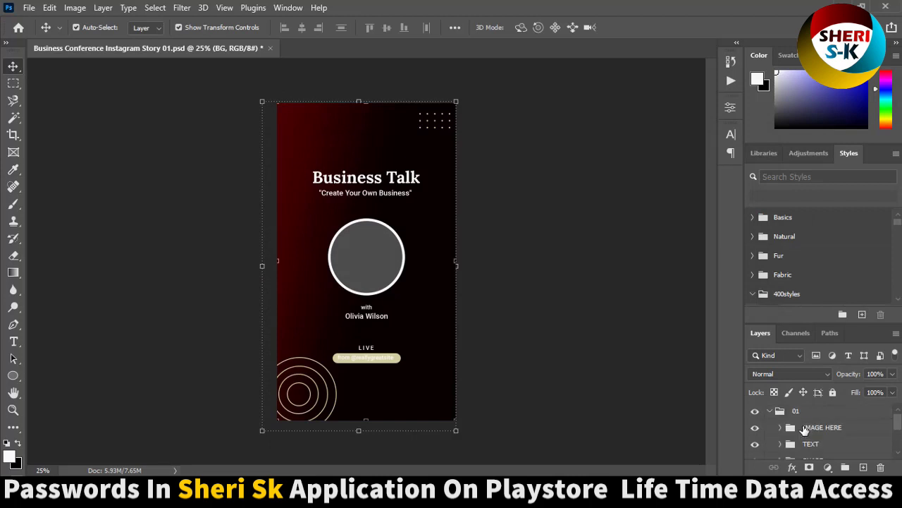
pyautogui.click(781, 428)
pyautogui.click(780, 428)
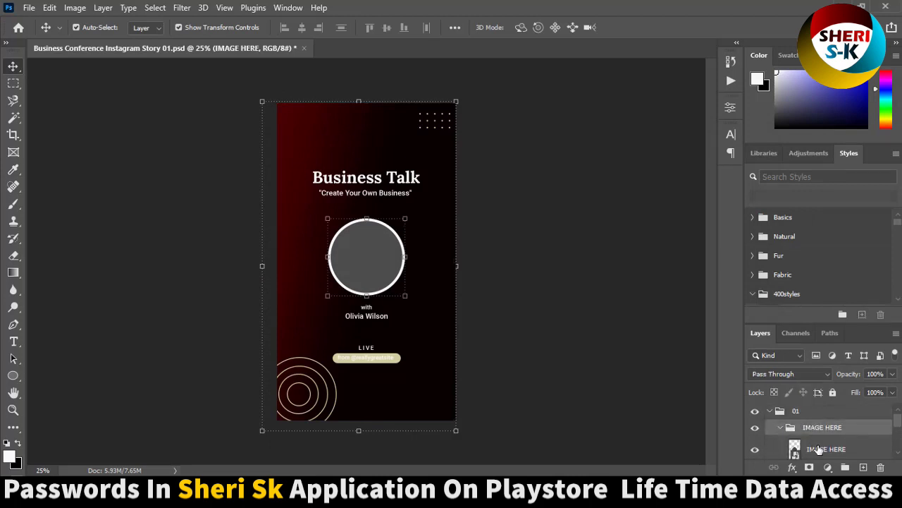
pyautogui.scroll(-1, 808, 433)
pyautogui.scroll(2, 807, 430)
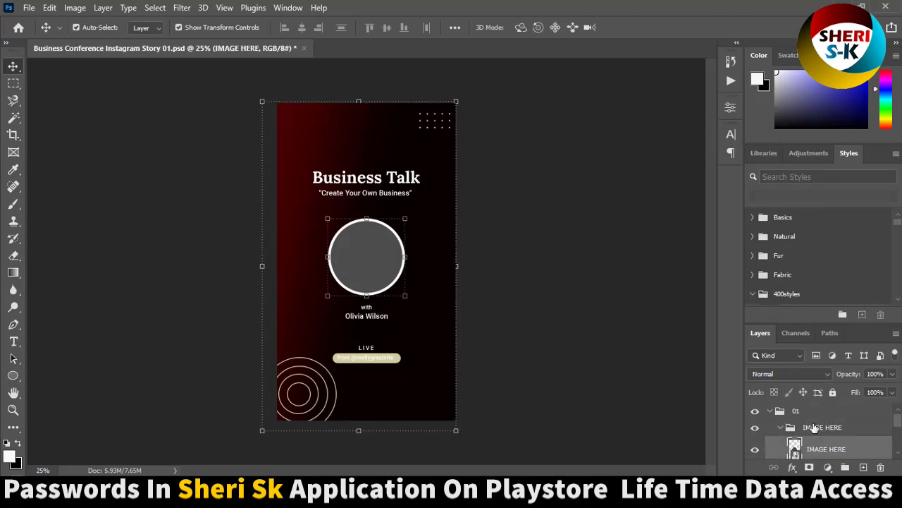
pyautogui.scroll(-2, 818, 435)
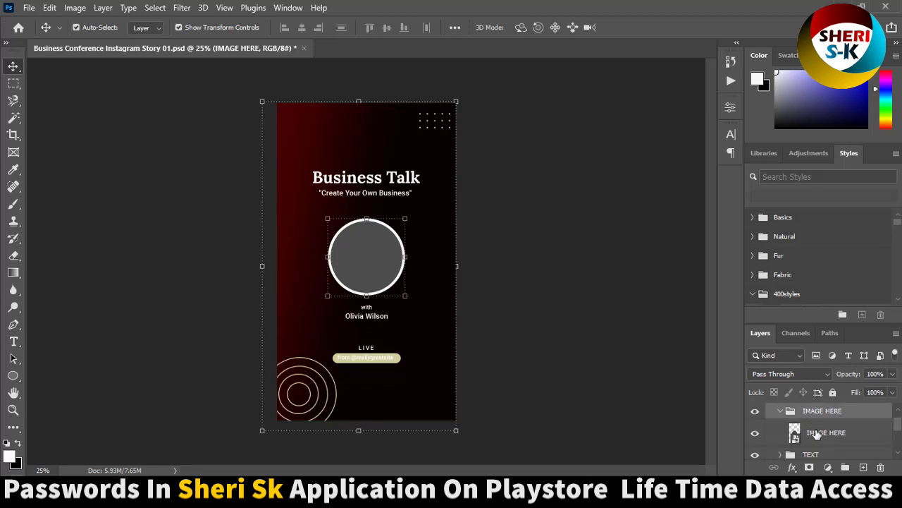
pyautogui.click(804, 422)
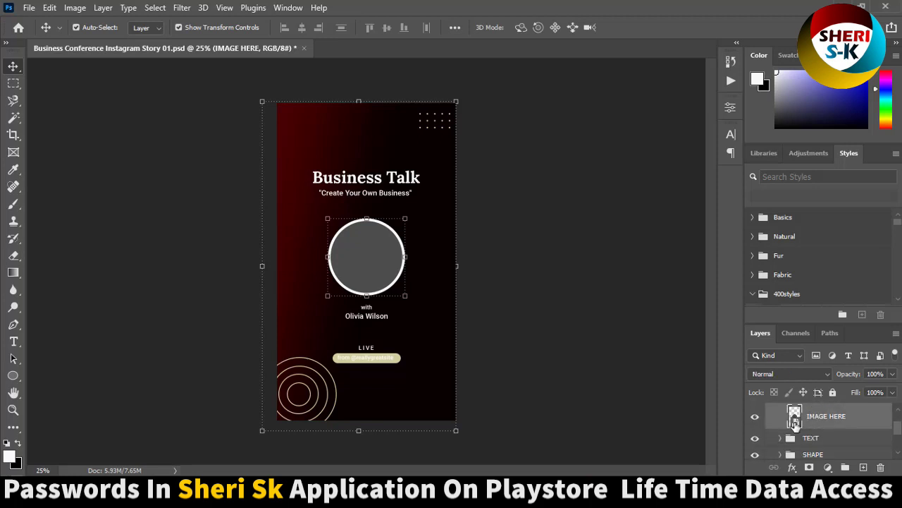
pyautogui.doubleClick(795, 420)
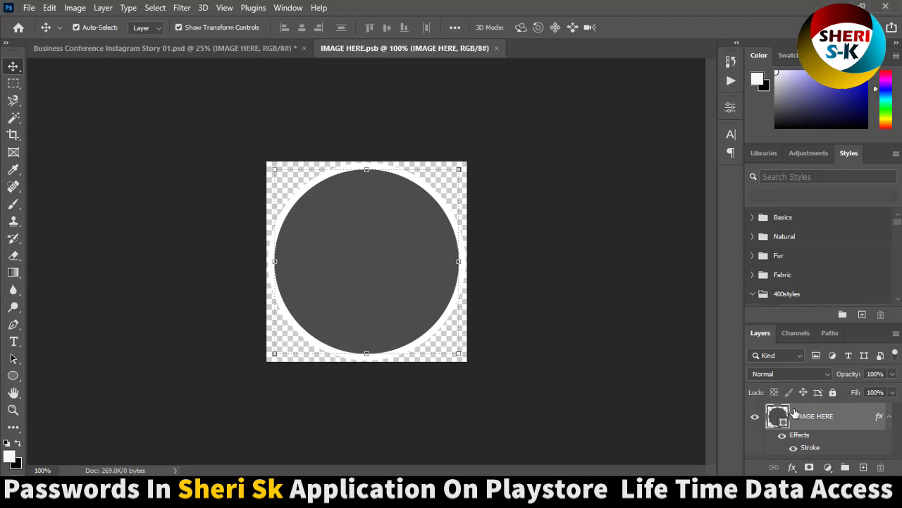
pyautogui.click(29, 8)
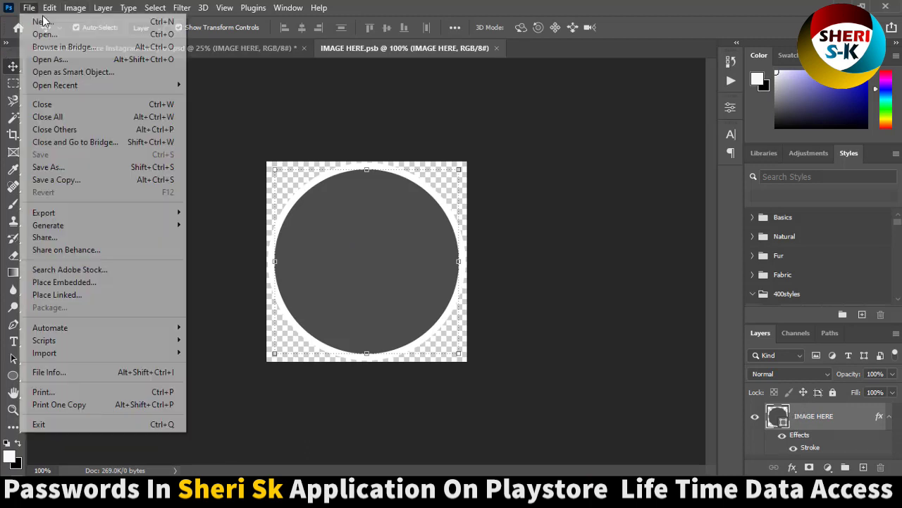
pyautogui.click(42, 34)
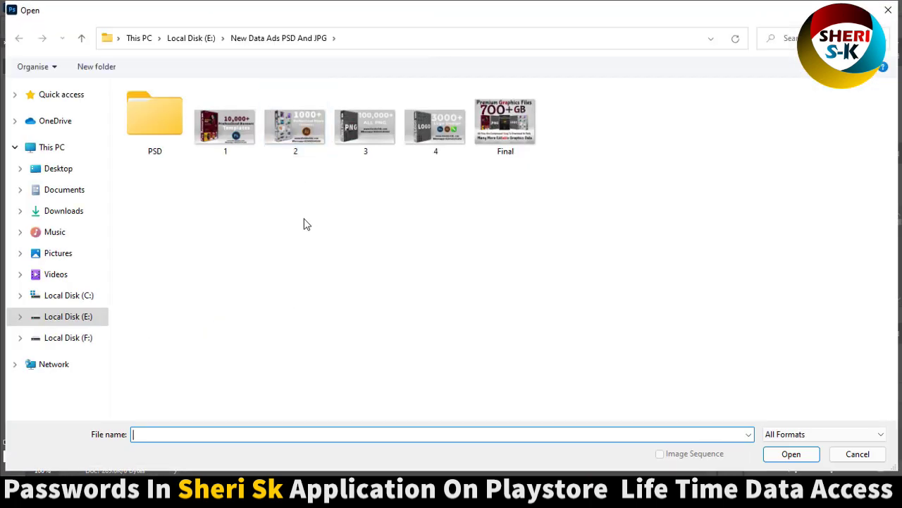
pyautogui.click(80, 316)
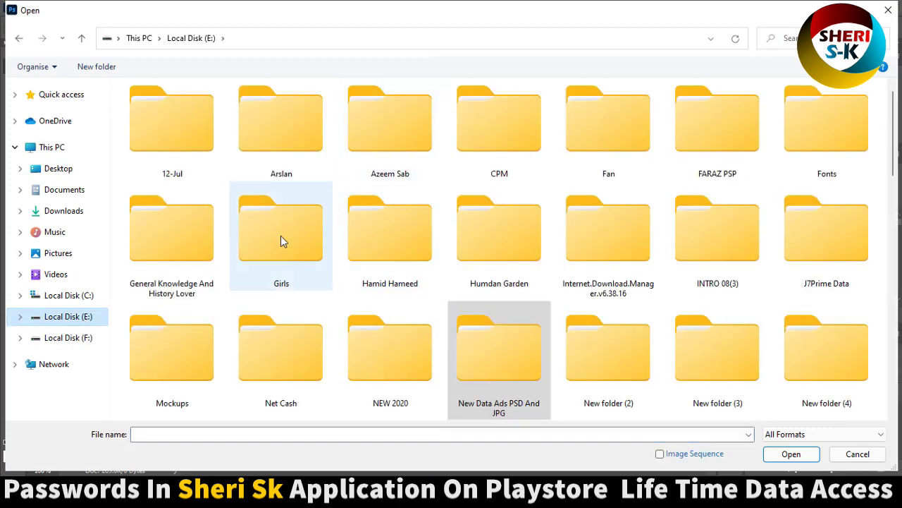
pyautogui.doubleClick(282, 234)
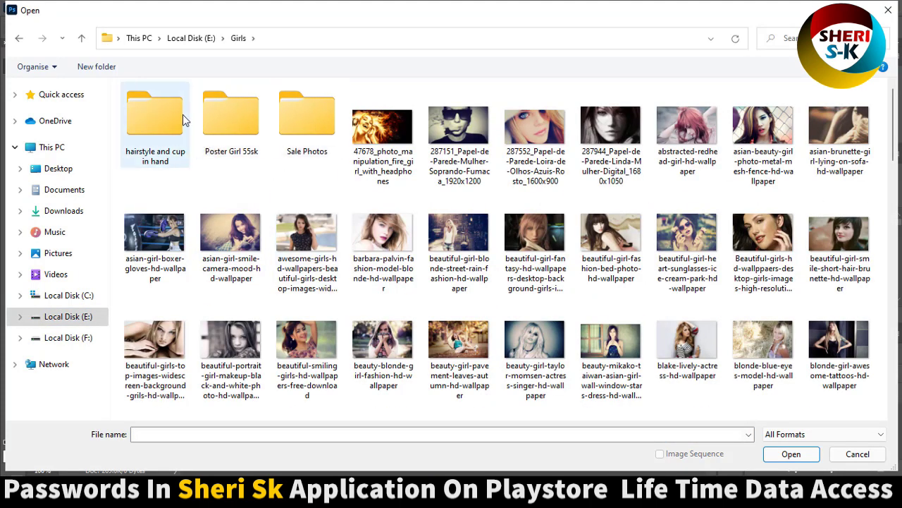
pyautogui.doubleClick(246, 114)
pyautogui.scroll(-2, 336, 222)
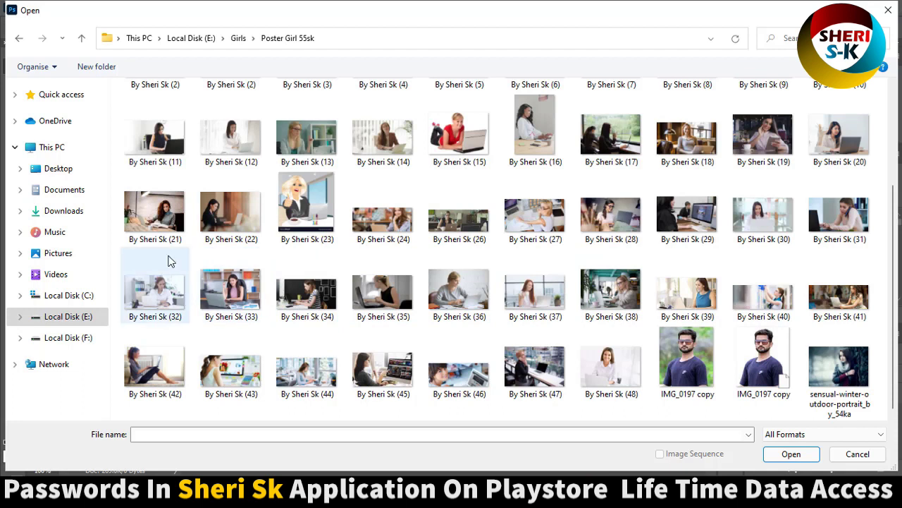
pyautogui.click(618, 222)
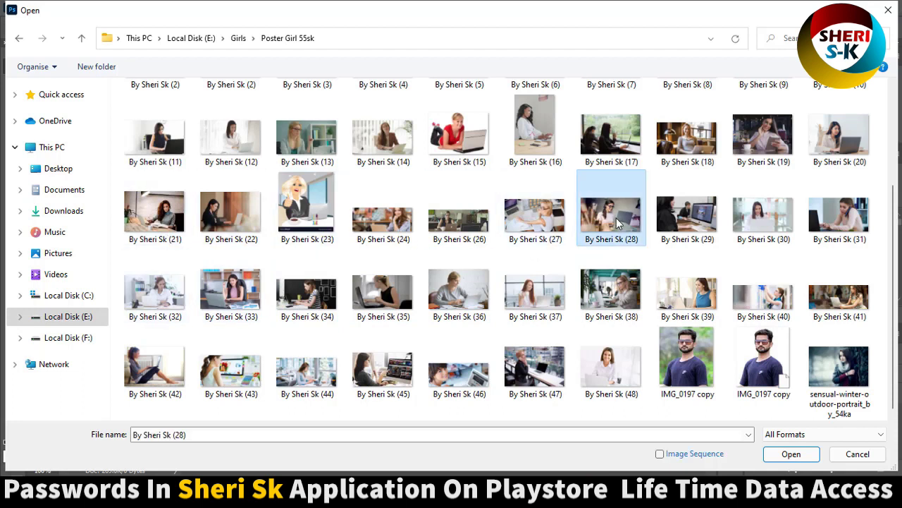
pyautogui.click(789, 453)
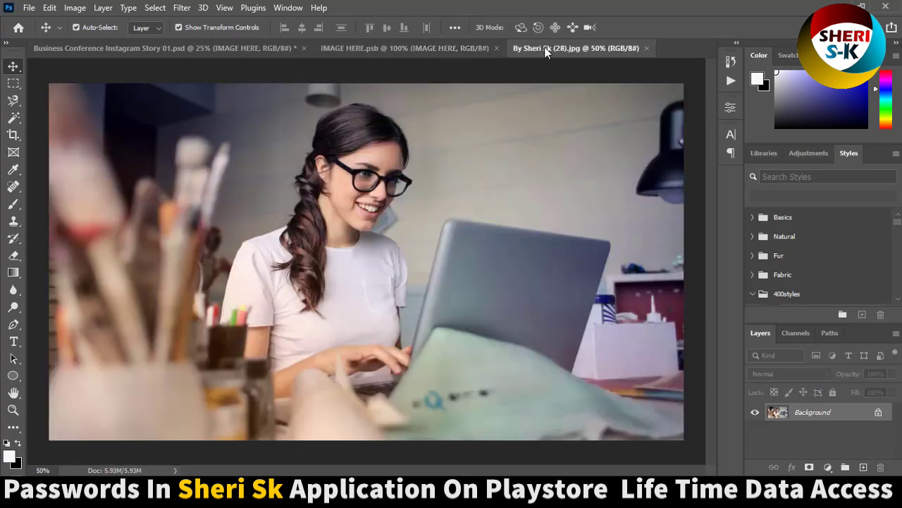
# Float the photo in its own window and try placing it full size in the IMAGE HERE document.
pyautogui.moveTo(544, 46); pyautogui.dragTo(579, 132)
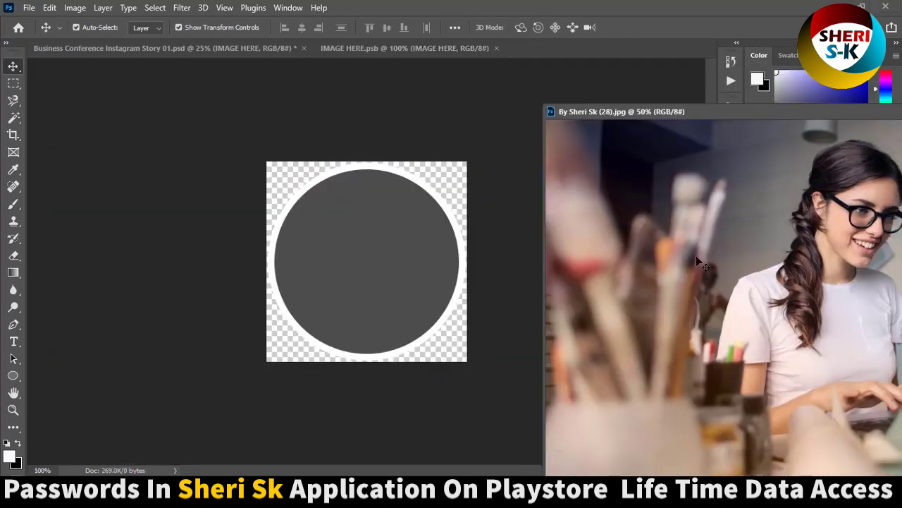
pyautogui.moveTo(299, 277); pyautogui.dragTo(365, 263)
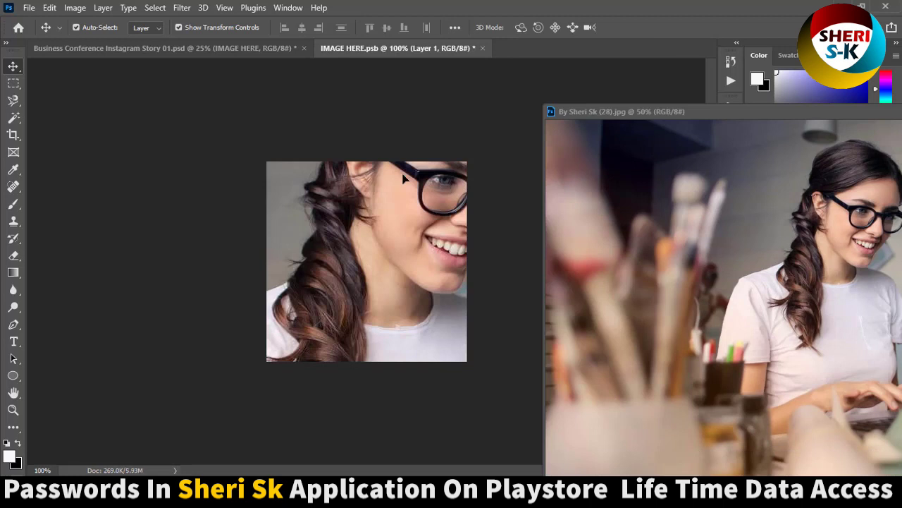
pyautogui.hotkey('ctrl', 'z')
# Resize the By Sheri Sk (28) photo to a width of 800 pixels.
pyautogui.rightClick(722, 112)
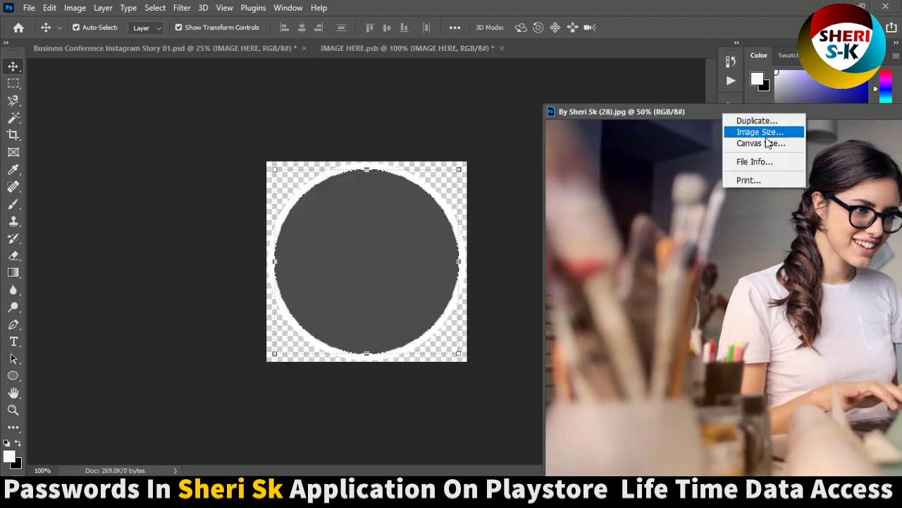
pyautogui.click(765, 135)
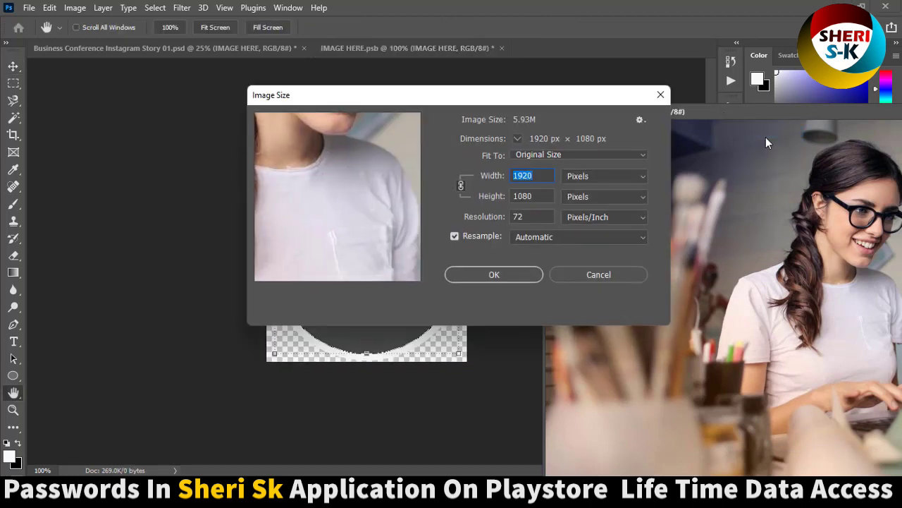
pyautogui.write('800')
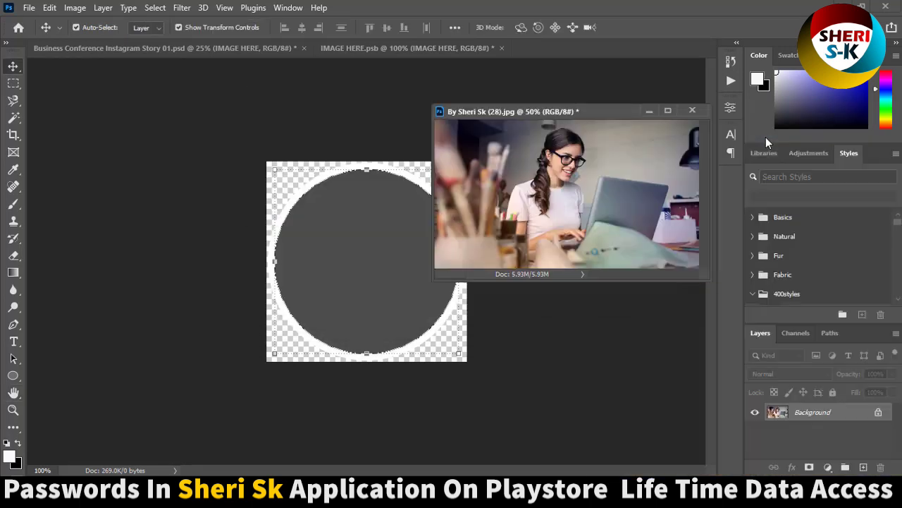
# Copy the resized photo over the circle in the IMAGE HERE document and close the photo file.
pyautogui.moveTo(585, 195); pyautogui.dragTo(349, 252)
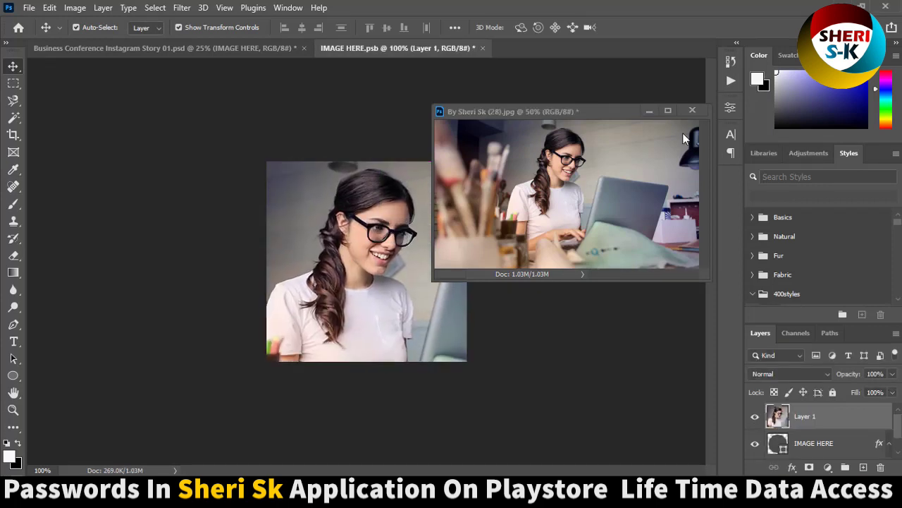
pyautogui.click(691, 111)
pyautogui.click(444, 191)
# Clip the photo layer to the IMAGE HERE circle with a clipping mask and nudge the woman toward its centre.
pyautogui.rightClick(817, 419)
pyautogui.click(680, 253)
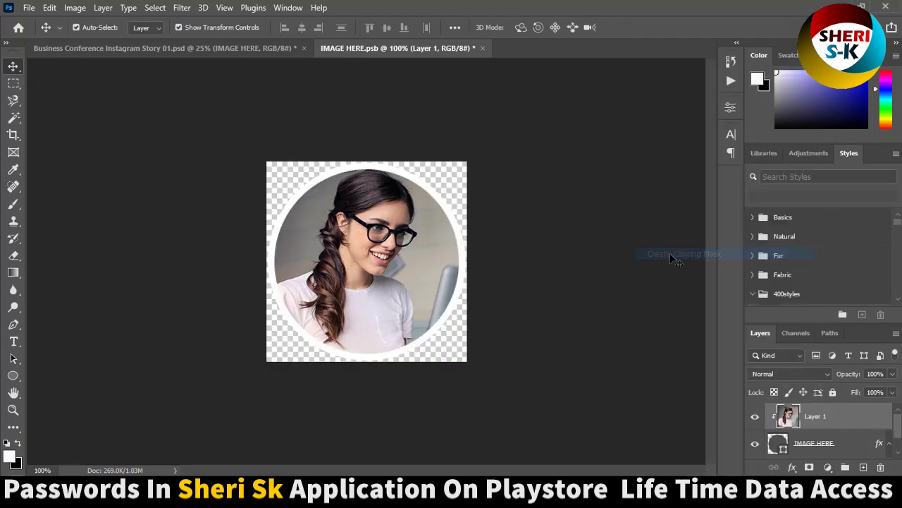
pyautogui.moveTo(365, 281); pyautogui.dragTo(368, 281)
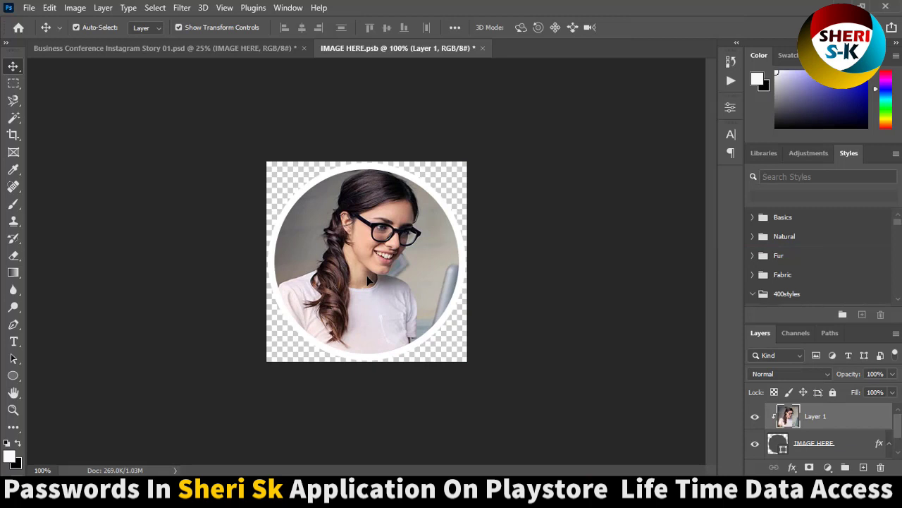
# Save and close the IMAGE HERE smart object to update the portrait in the story design.
pyautogui.hotkey('ctrl', 's')
pyautogui.click(477, 48)
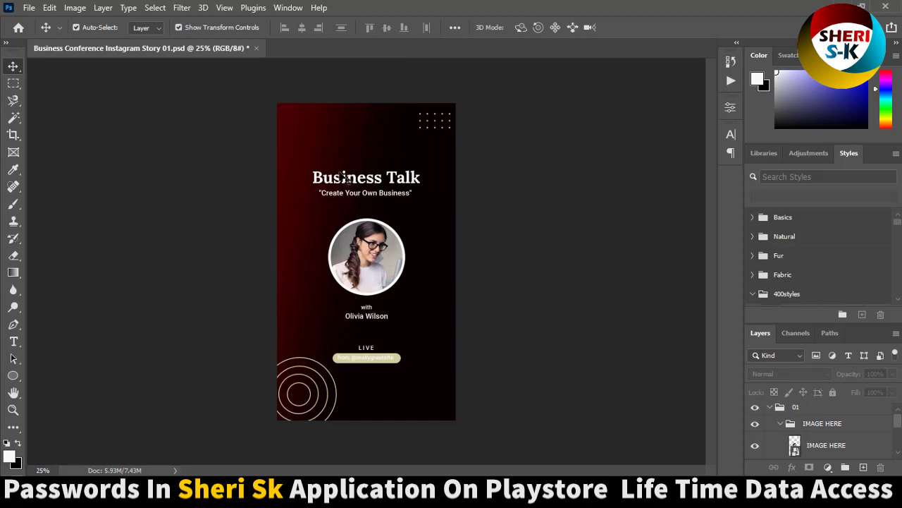
pyautogui.hotkey('ctrl', '+')
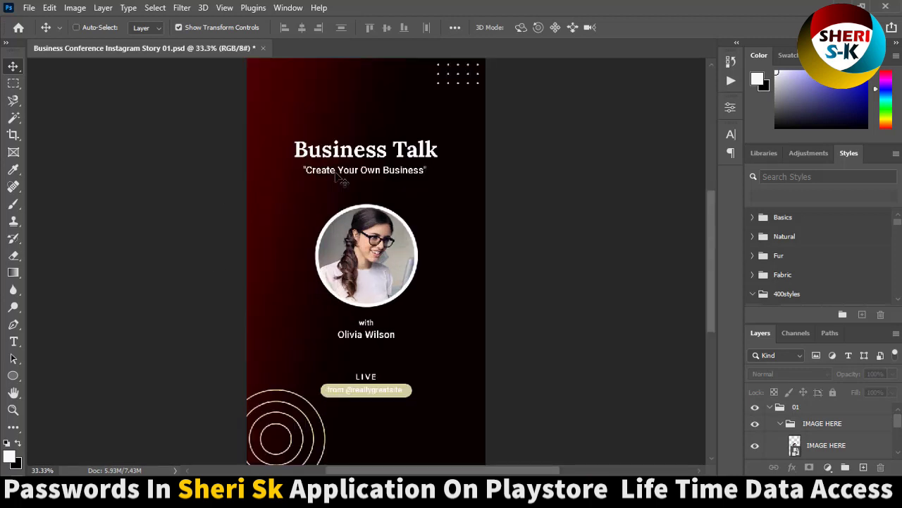
# Select the website handle, speaker name and Business Talk title text layers in turn on the story canvas.
pyautogui.click(384, 396)
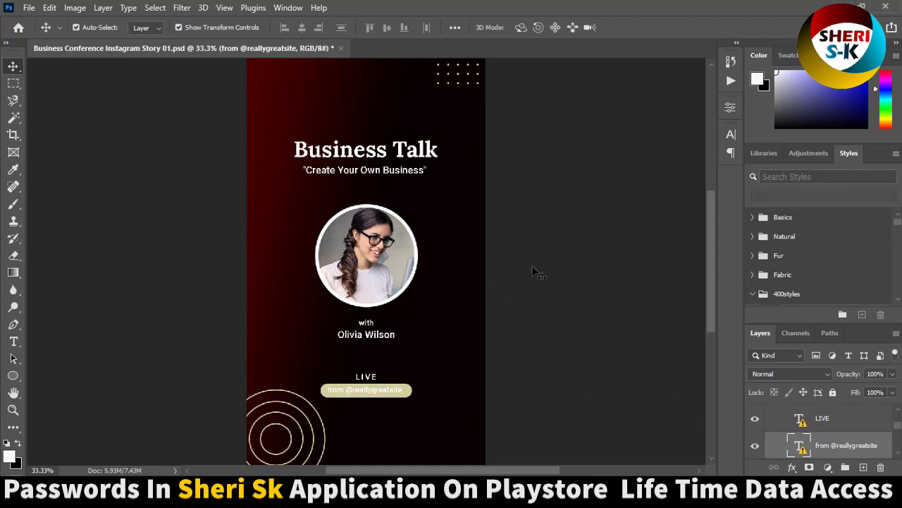
pyautogui.click(426, 302)
pyautogui.click(380, 334)
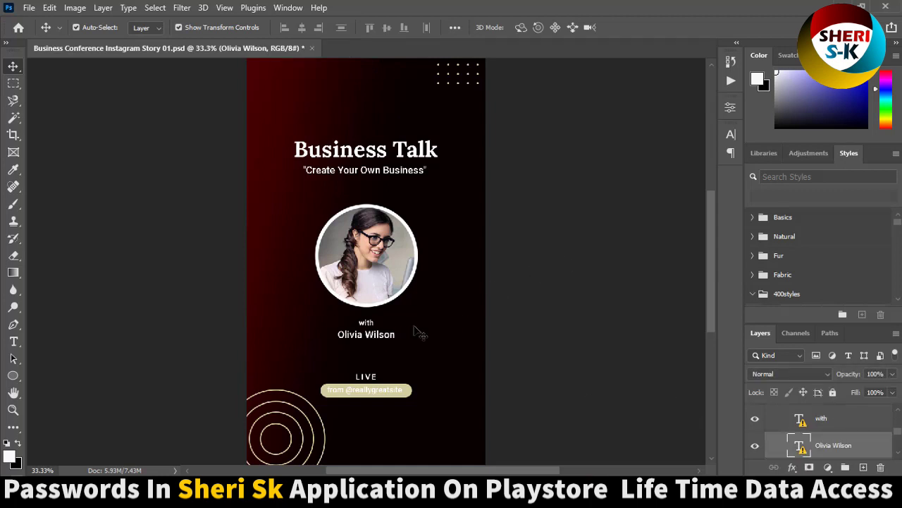
pyautogui.click(361, 157)
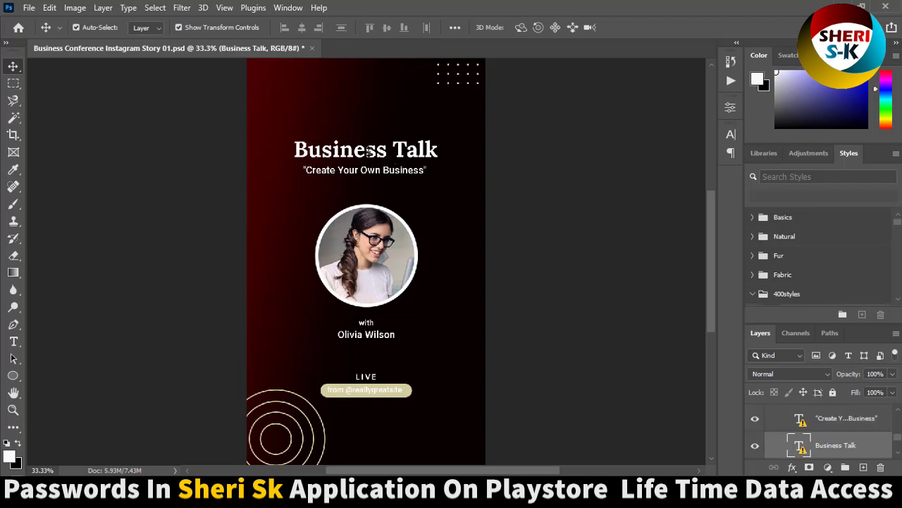
# Replace the missing Lora Bold font of the Business Talk title with the default font to make its text editable.
pyautogui.doubleClick(367, 150)
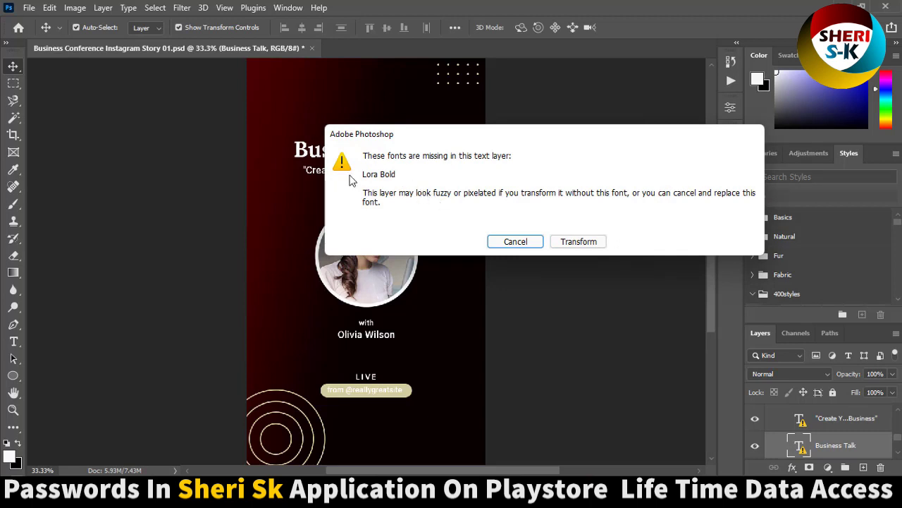
pyautogui.click(576, 242)
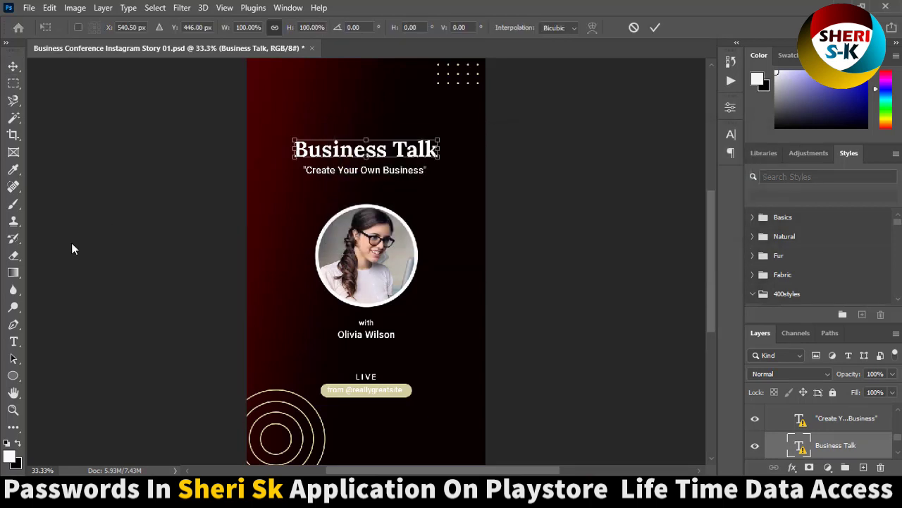
pyautogui.click(22, 341)
pyautogui.click(354, 149)
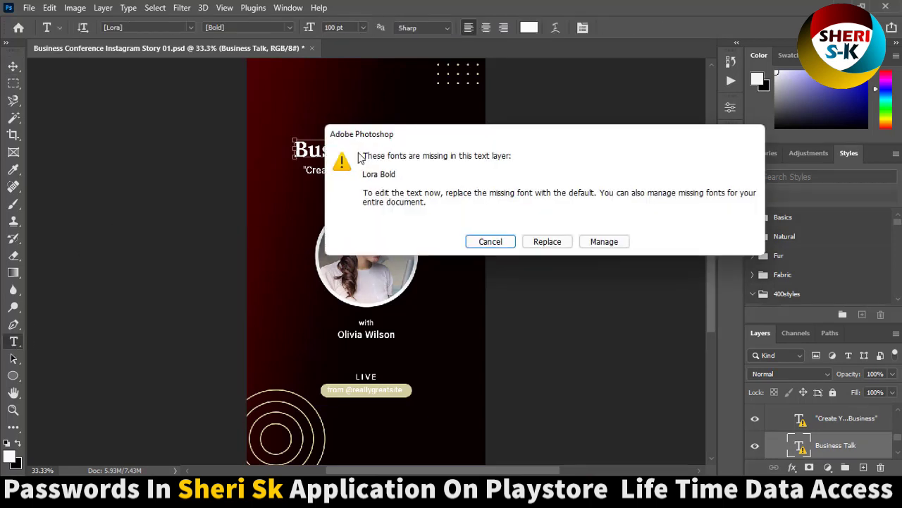
pyautogui.click(547, 242)
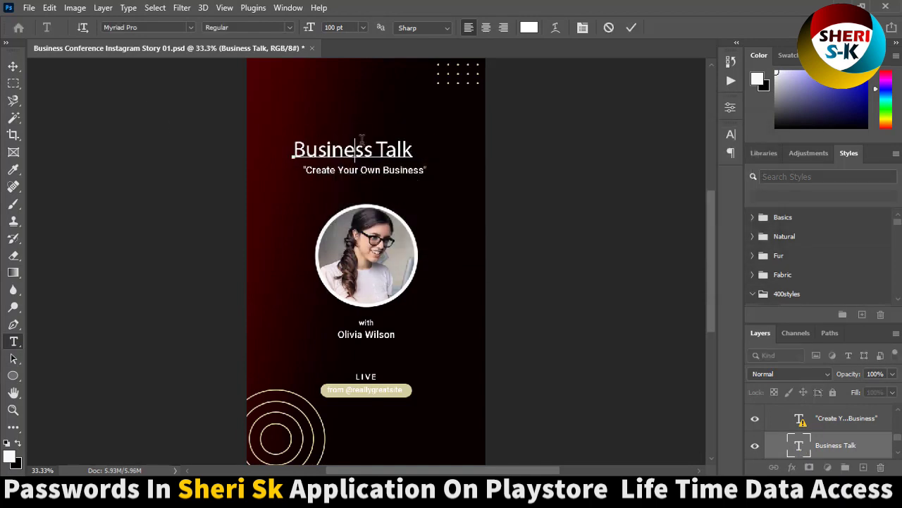
# Leave text editing and close the Business Conference Instagram Story 01 document without saving.
pyautogui.press('Escape')
pyautogui.press('m')
pyautogui.click(312, 48)
pyautogui.click(451, 189)
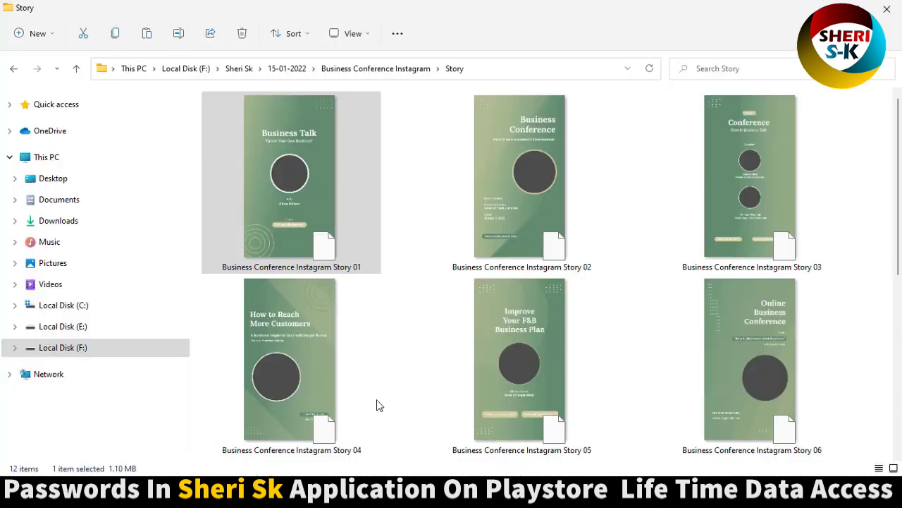
# Look through the remaining story templates in the Story folder, including Story 08 to Story 12.
pyautogui.scroll(-3, 419, 222)
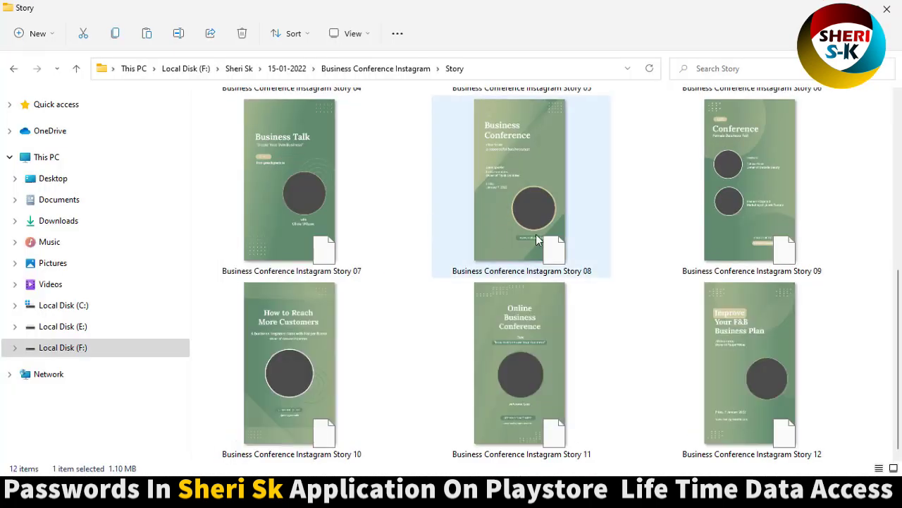
pyautogui.click(728, 198)
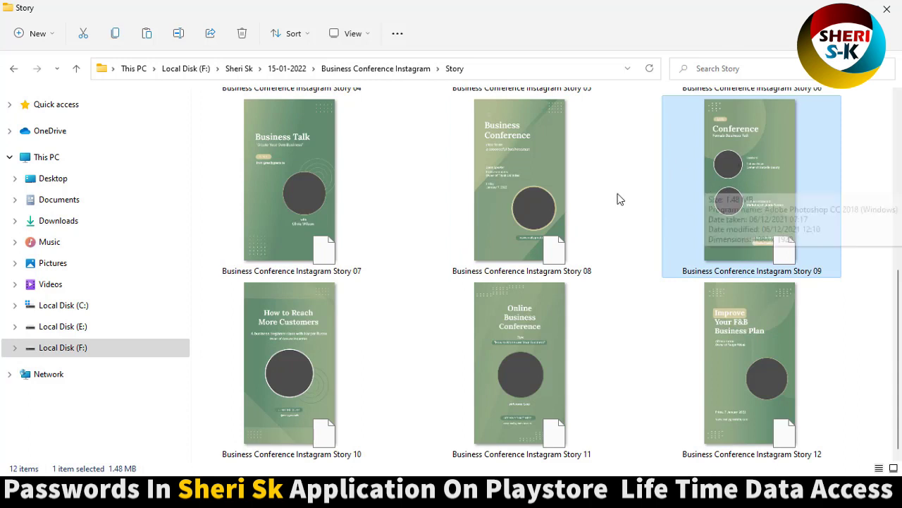
pyautogui.click(561, 189)
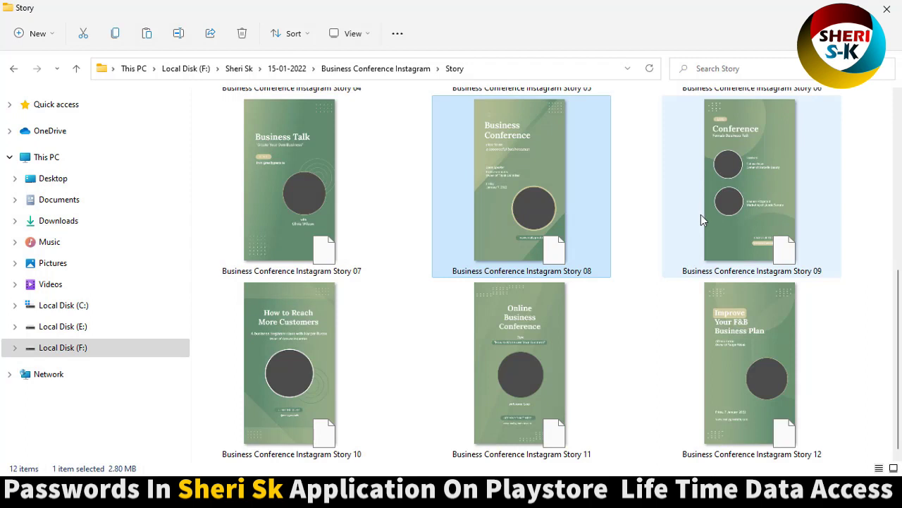
pyautogui.click(682, 352)
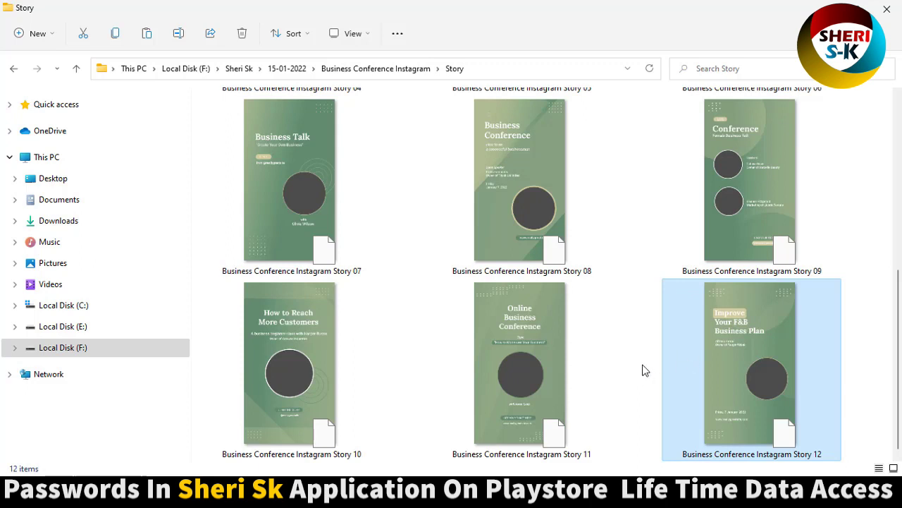
pyautogui.click(511, 367)
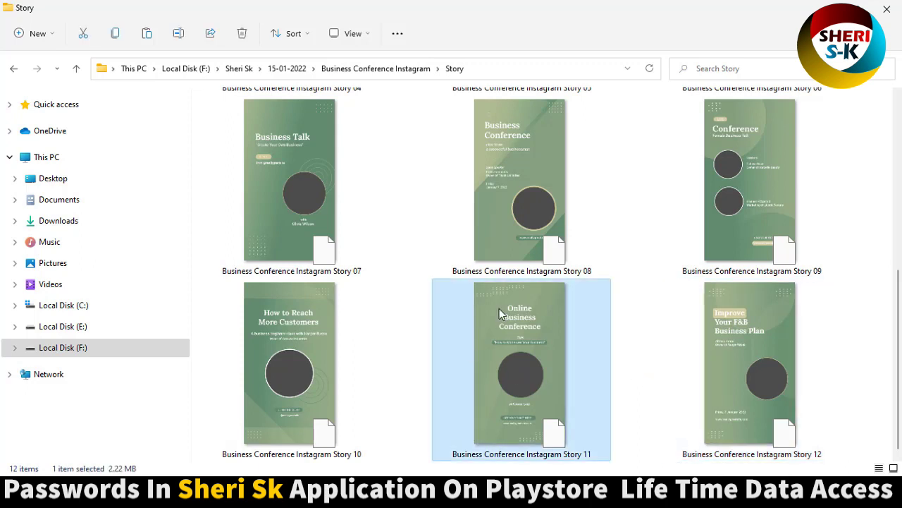
pyautogui.click(326, 357)
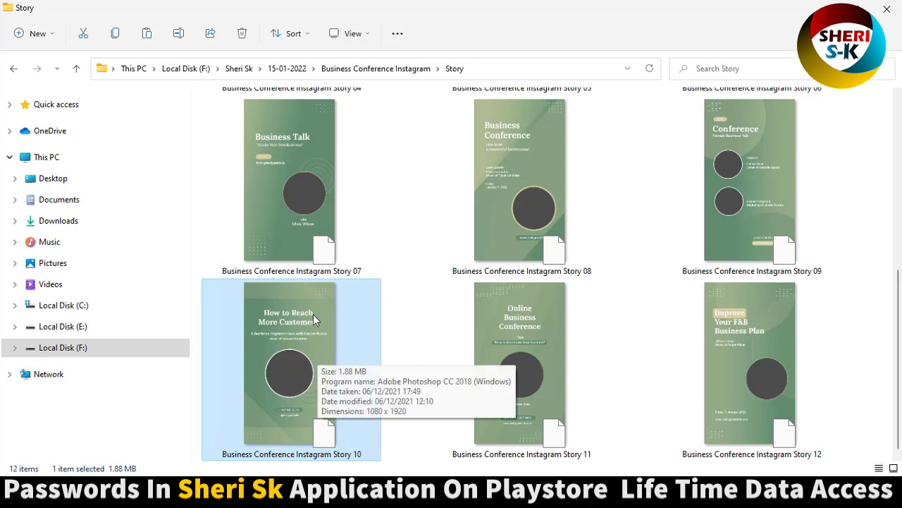
pyautogui.scroll(5, 353, 197)
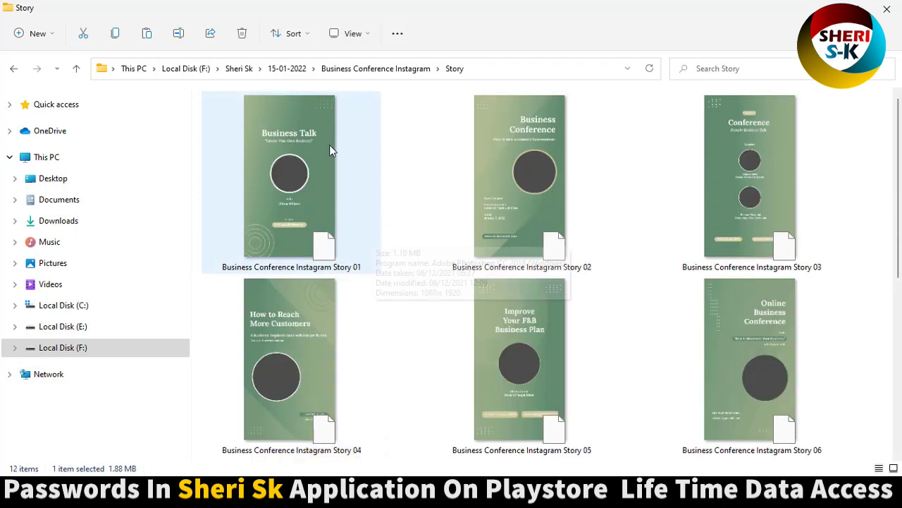
# Switch to the Feed folder and open the Business Conference Instagram Feed 01 template in Photoshop.
pyautogui.click(13, 69)
pyautogui.doubleClick(273, 150)
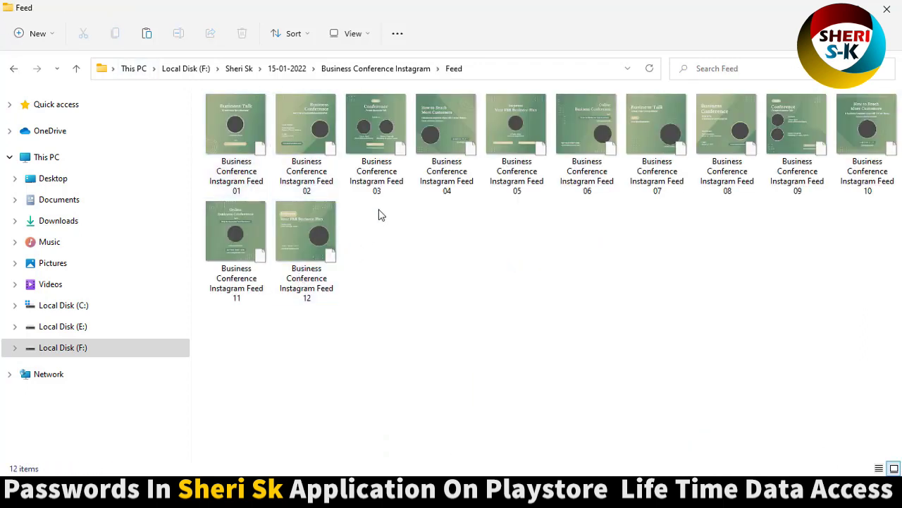
pyautogui.click(426, 127)
pyautogui.click(236, 130)
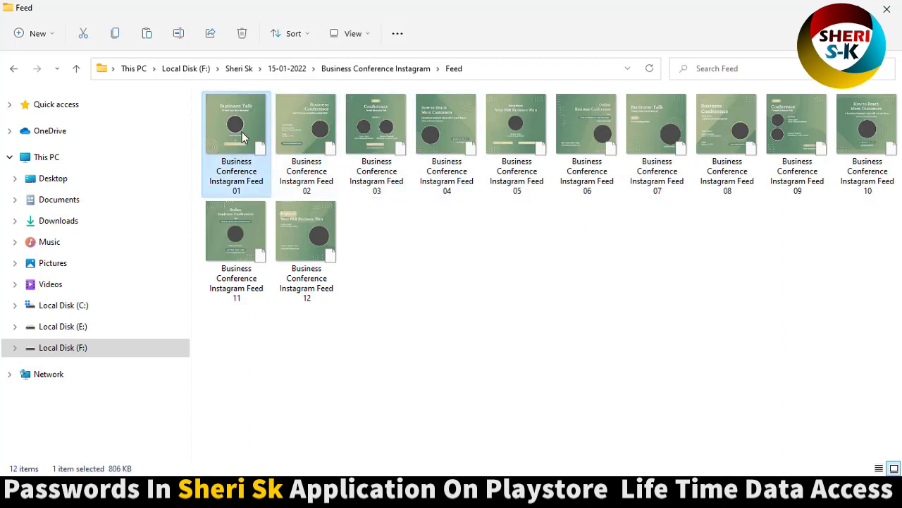
pyautogui.doubleClick(243, 136)
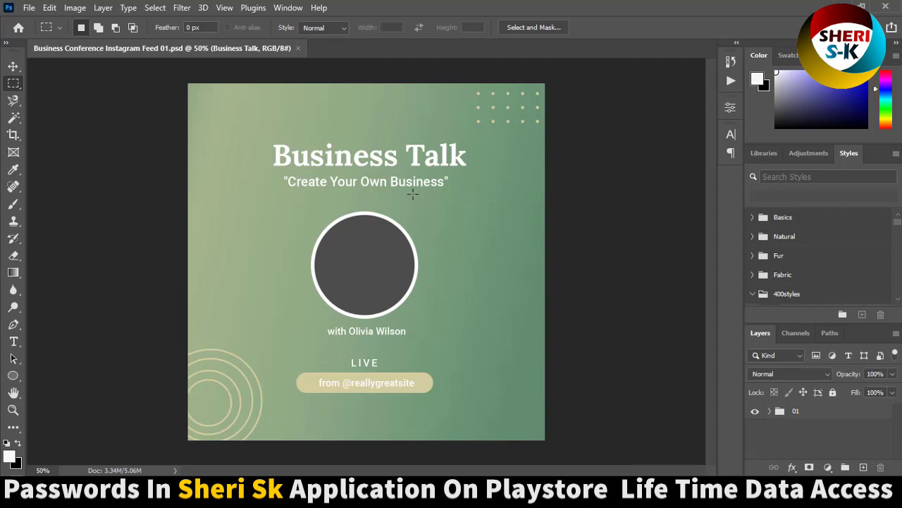
# Examine the layers inside group 01 of the feed template by switching their visibility off and back on.
pyautogui.click(769, 411)
pyautogui.click(811, 444)
pyautogui.scroll(-1, 810, 449)
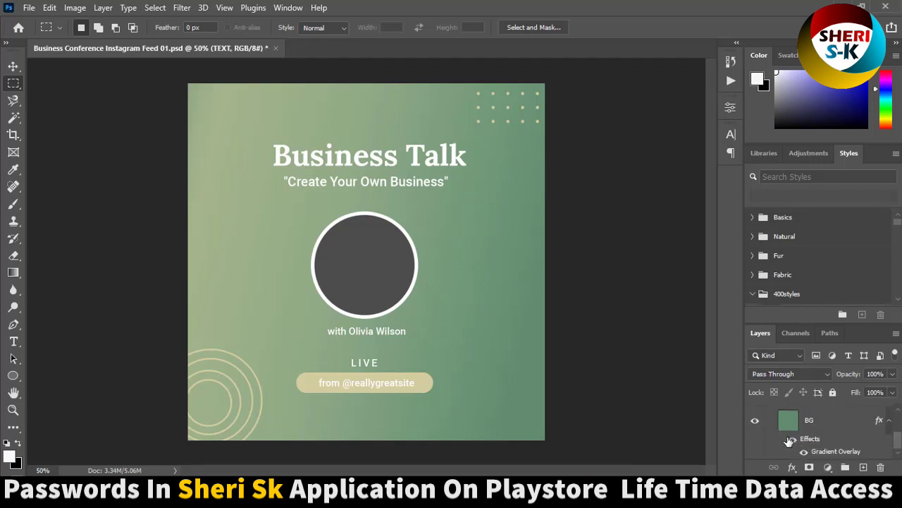
pyautogui.click(755, 416)
pyautogui.click(755, 416)
pyautogui.click(755, 447)
pyautogui.click(755, 447)
pyautogui.click(755, 416)
pyautogui.click(755, 416)
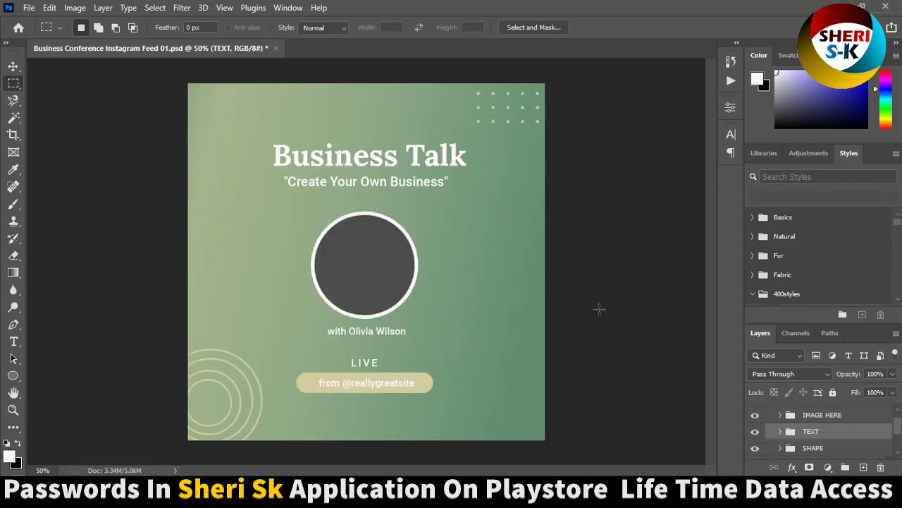
# Close the Feed 01 document without saving and return to the Business Conference Instagram folder.
pyautogui.click(275, 49)
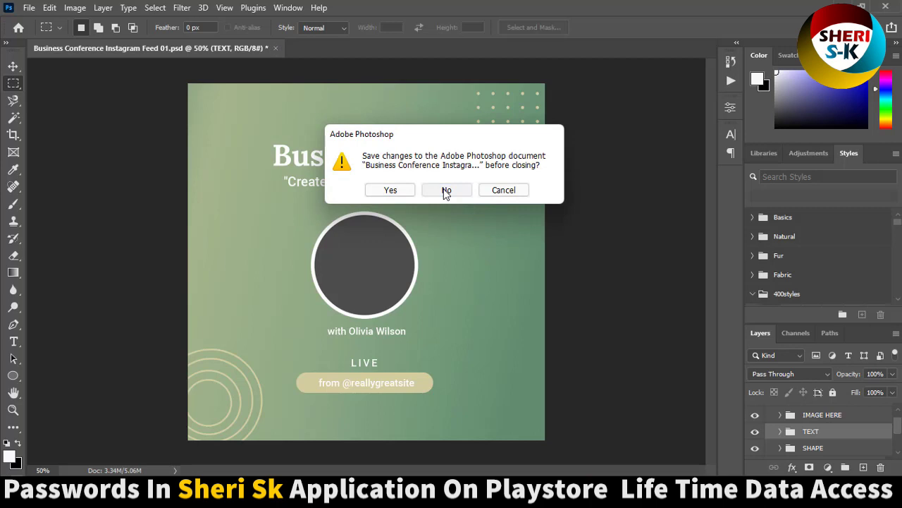
pyautogui.click(444, 191)
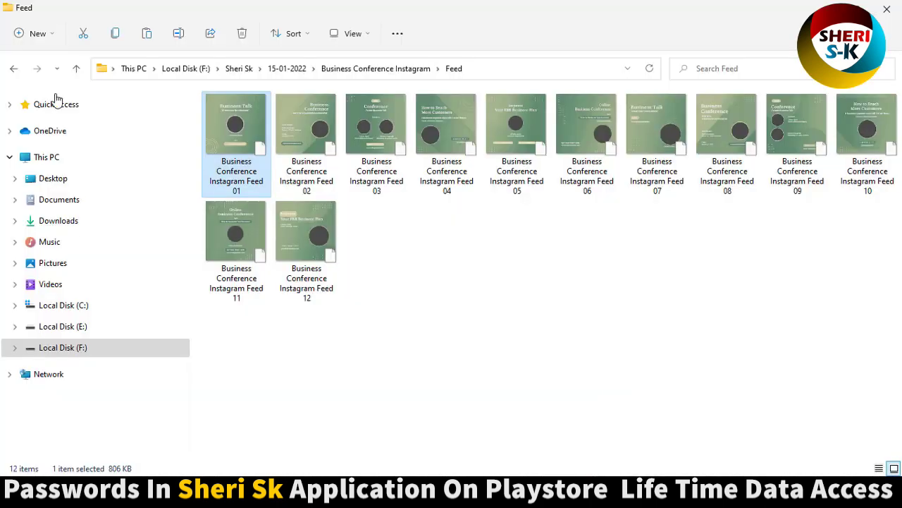
pyautogui.click(13, 68)
pyautogui.click(550, 318)
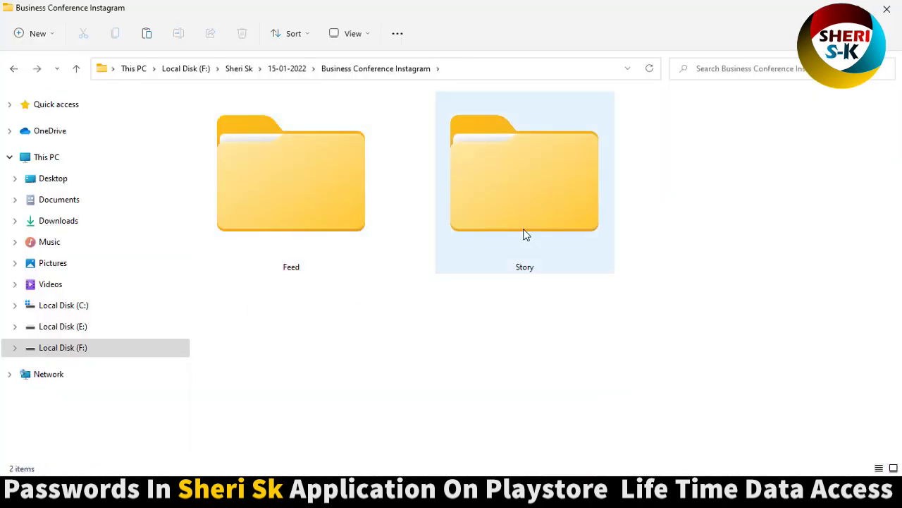